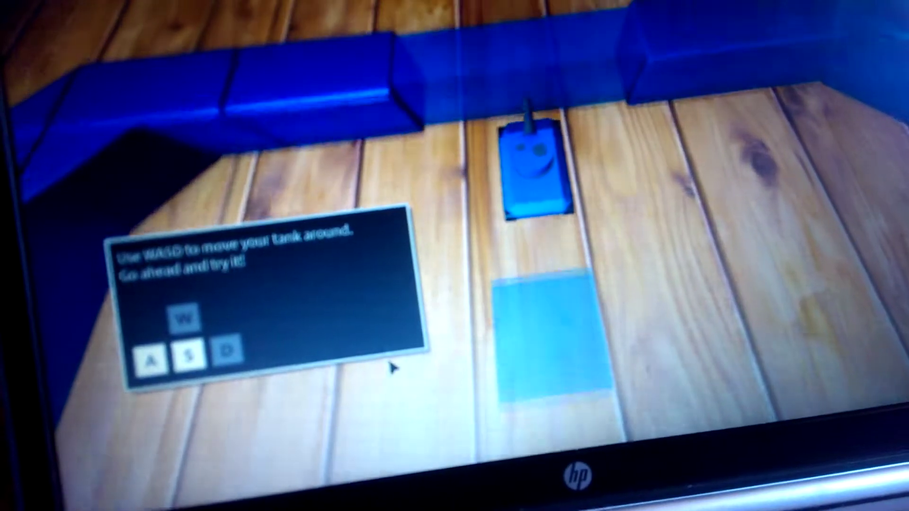
key(w)
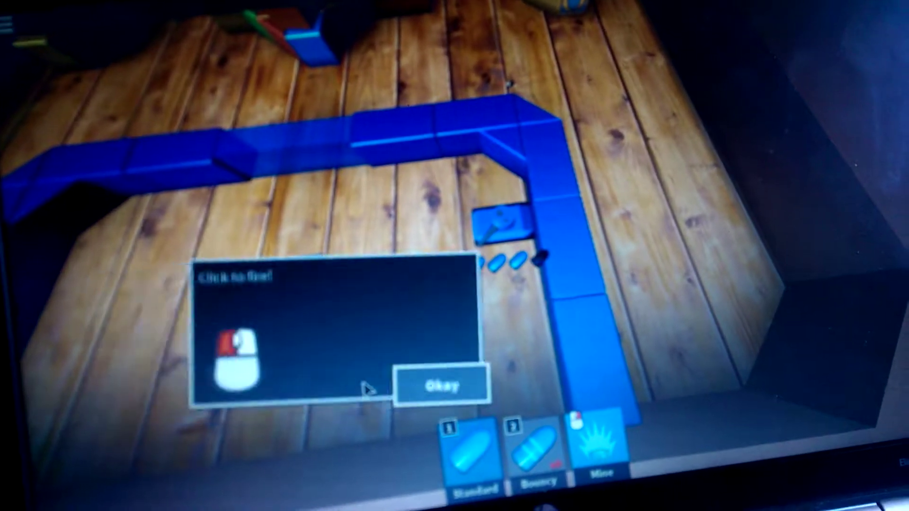
Step: Drive the tank forward off the light-blue spawn pad and dismiss the firing-lesson message
click(369, 393)
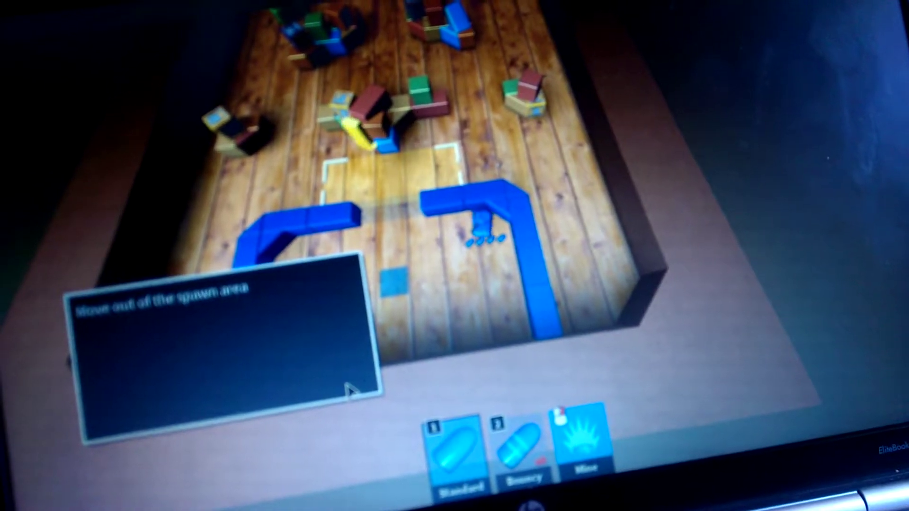
Step: Maneuver the tank backward and forward toward the spawn area exit
key(s)
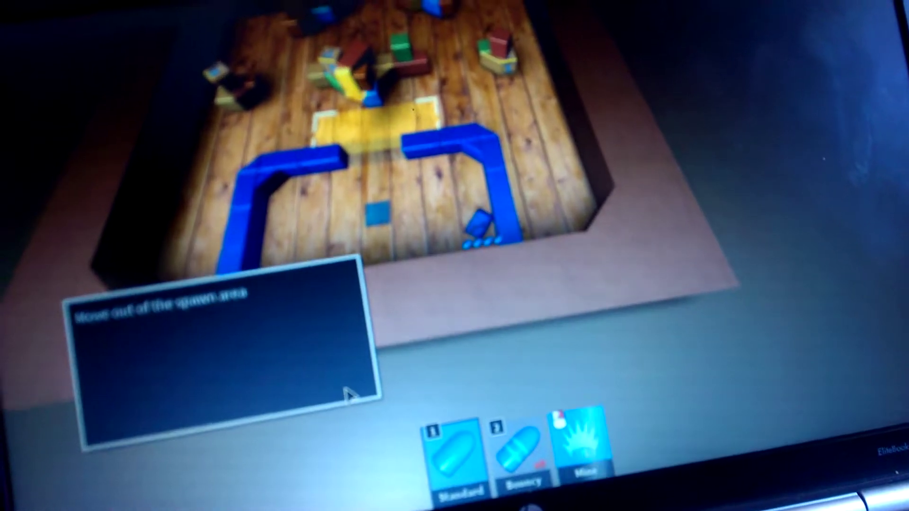
key(w)
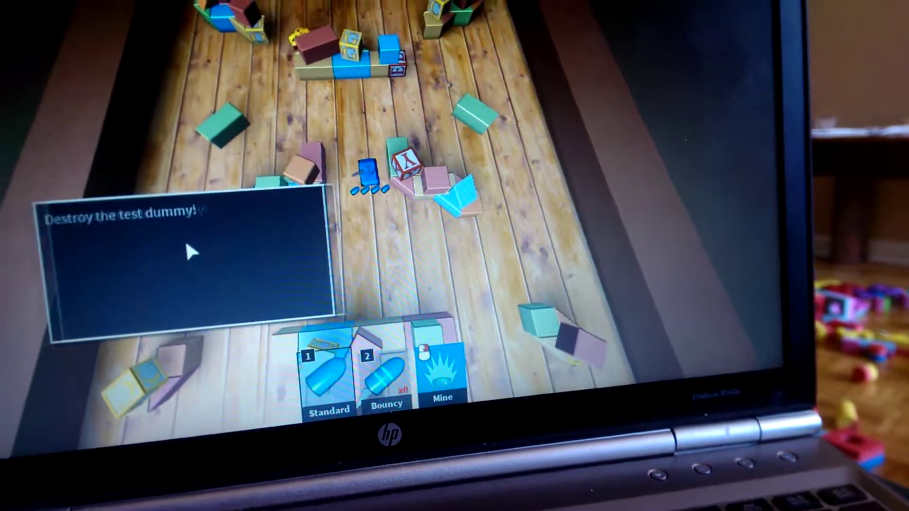
Step: Fire at the test dummy to destroy it
click(369, 171)
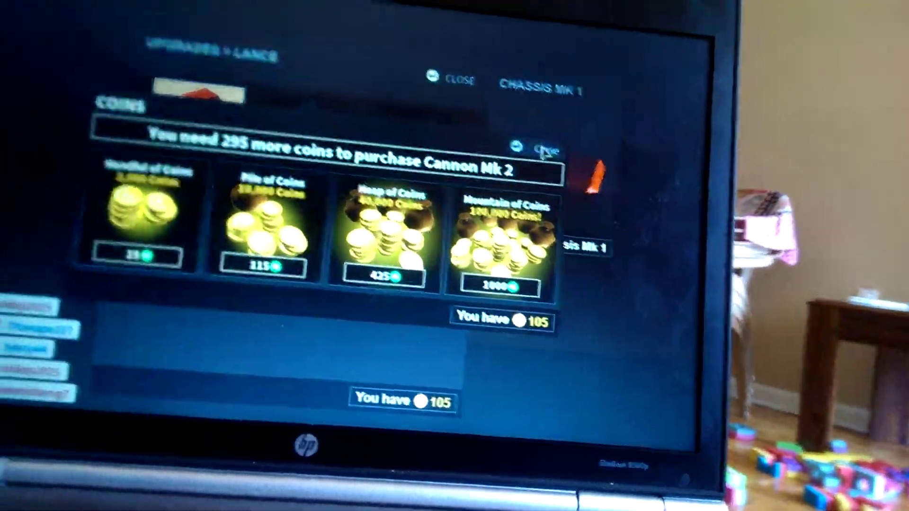
Step: Dismiss the Coins purchase offers dialog
click(546, 151)
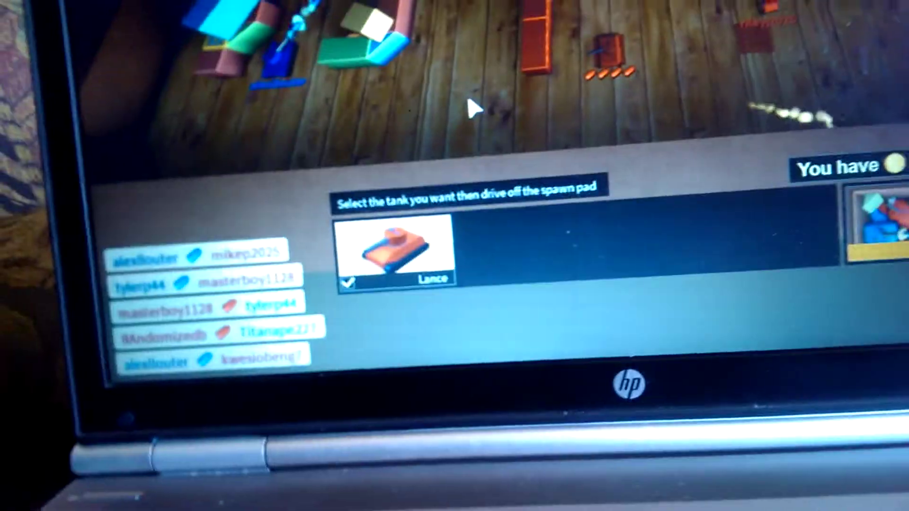
Step: Drive the respawned Lance forward off the spawn pad into the battle
key(w)
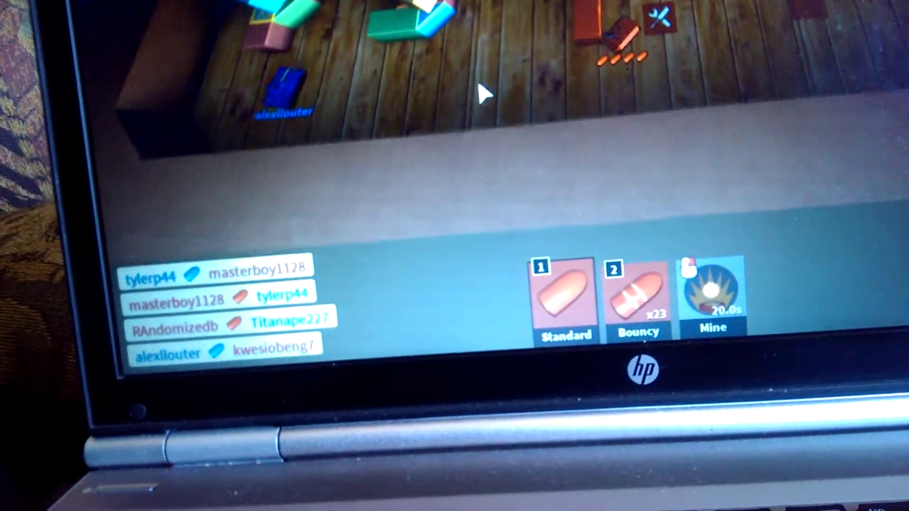